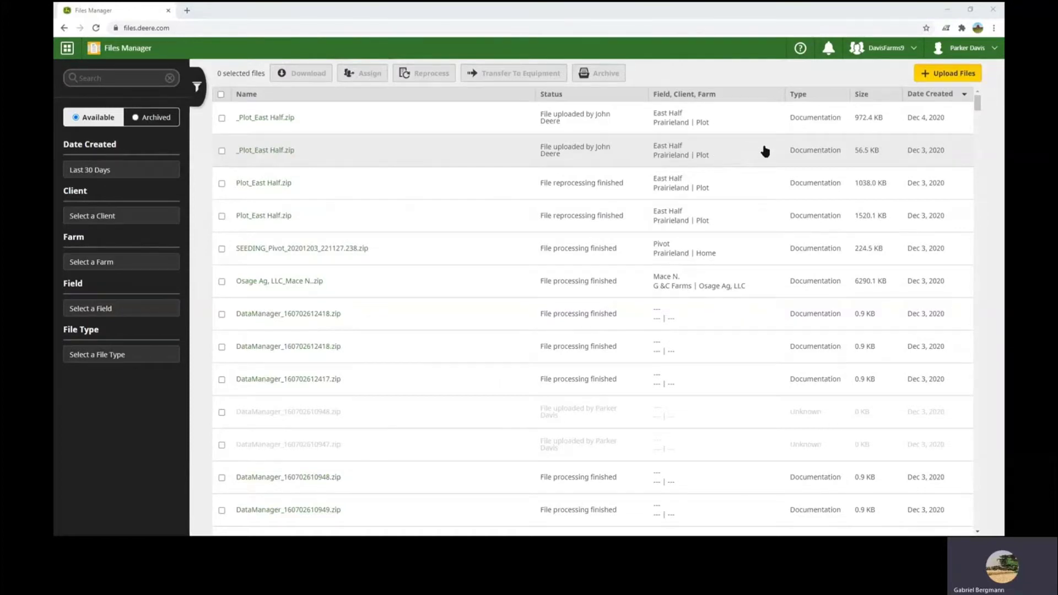
Step: View the file upload dialog with its accepted file types and close it without adding files
click(952, 78)
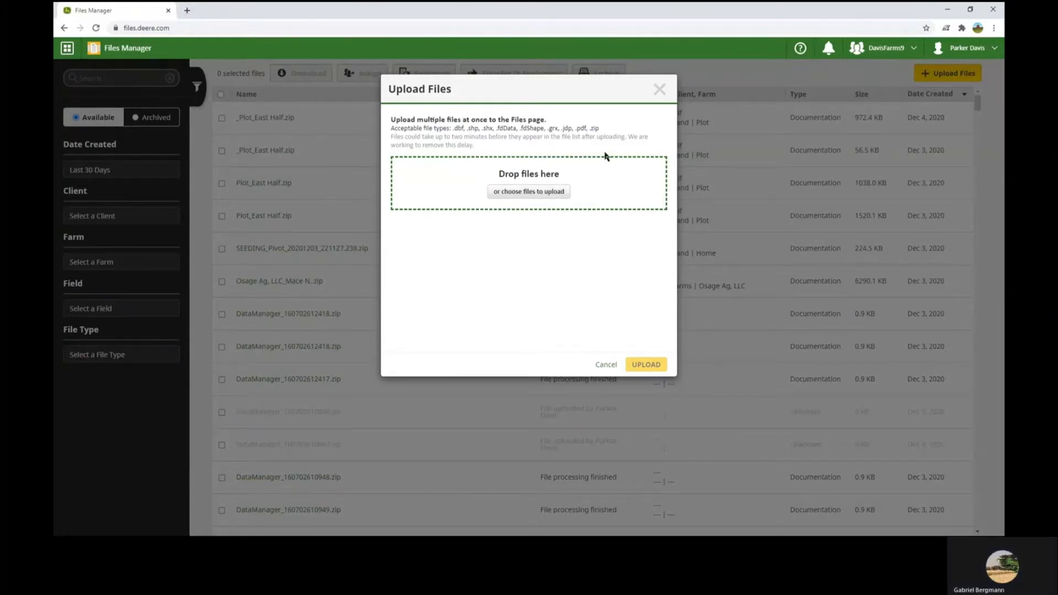
click(658, 89)
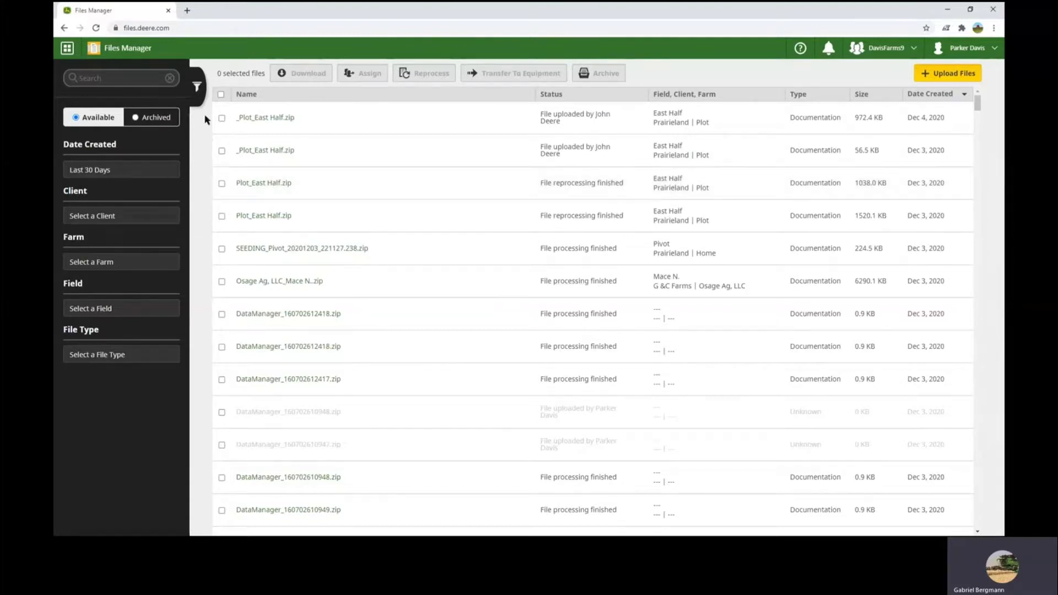
Step: Find John Deere Data Manager among the tools, view its download page and close that page
click(67, 51)
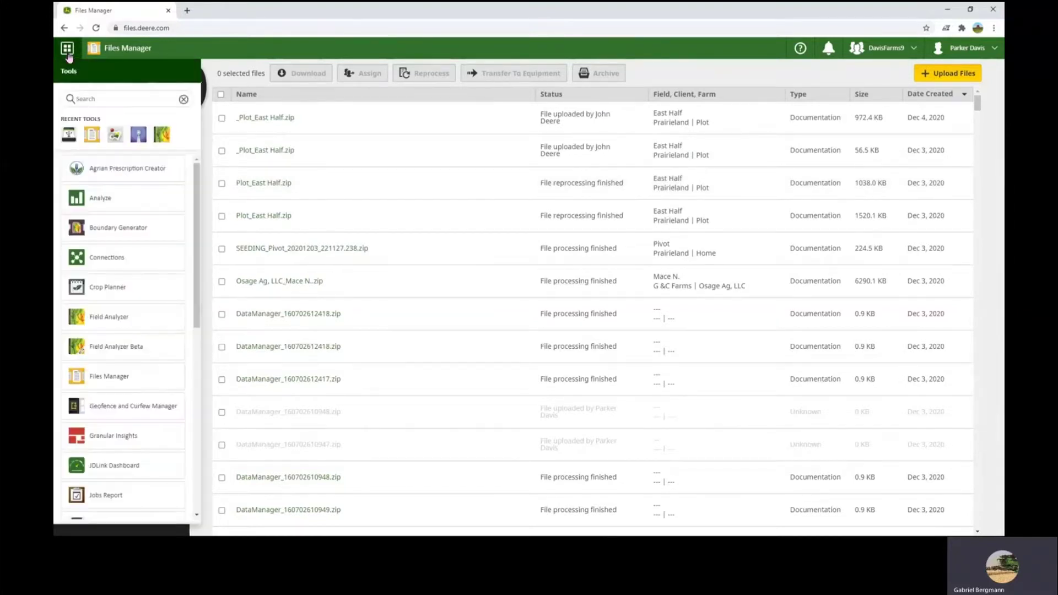
drag(200, 240, 201, 326)
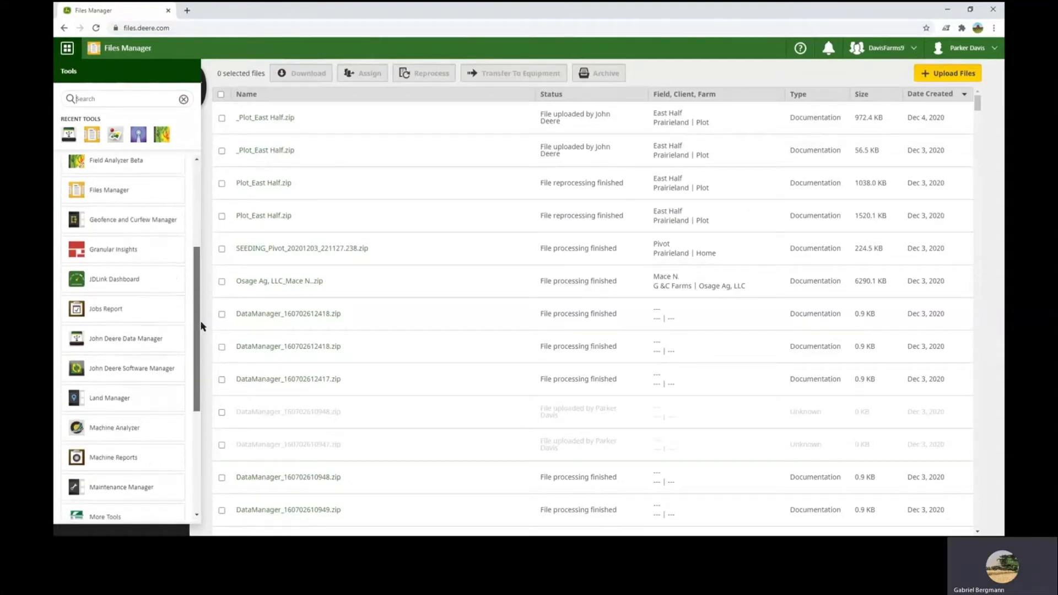
click(146, 339)
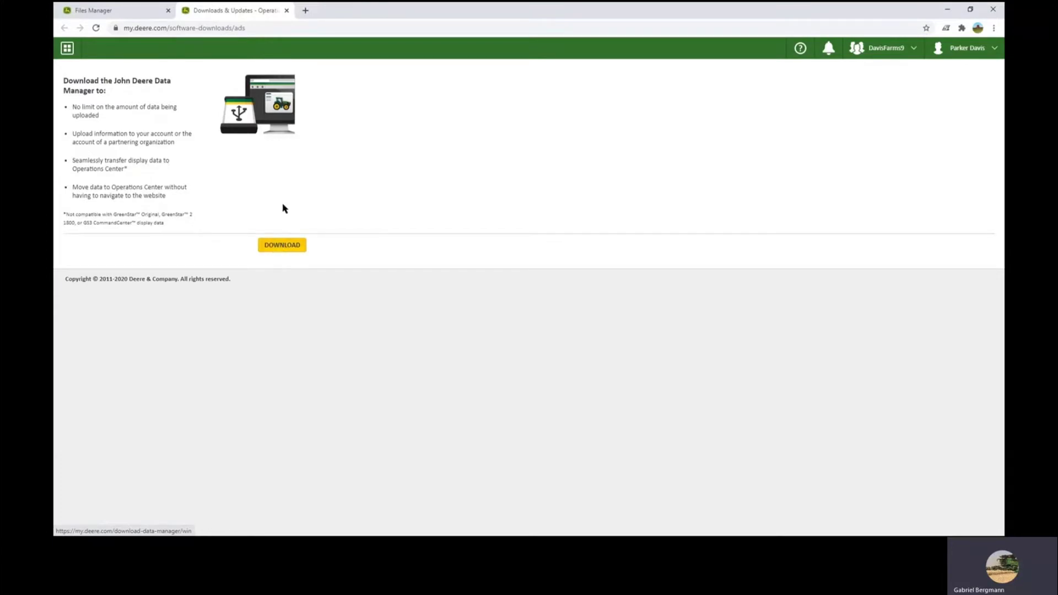
click(287, 11)
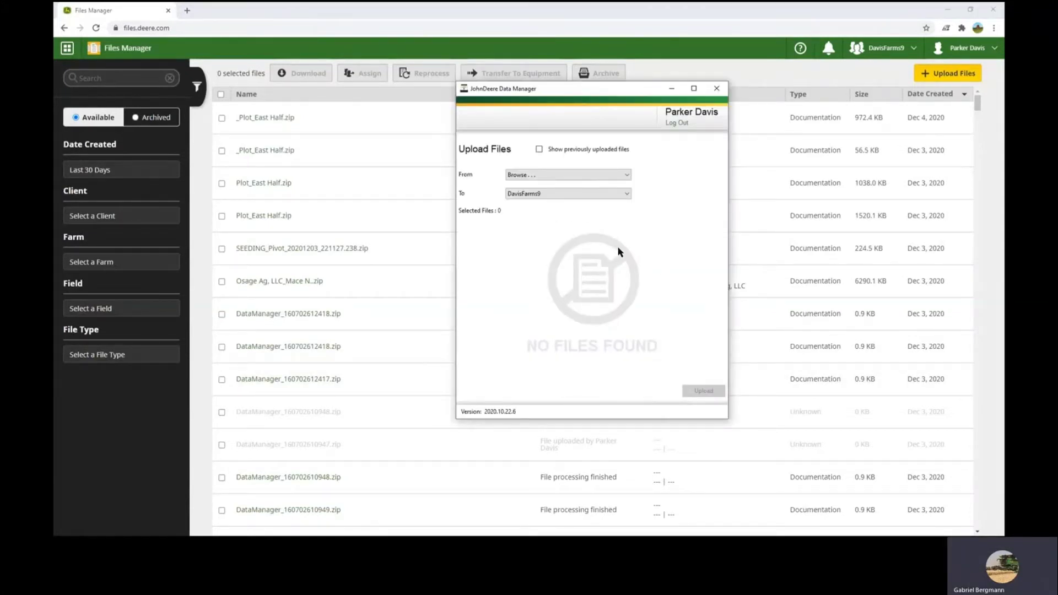
Step: In the John Deere Data Manager desktop app, review the upload source and destination organization choices and close the app
click(627, 178)
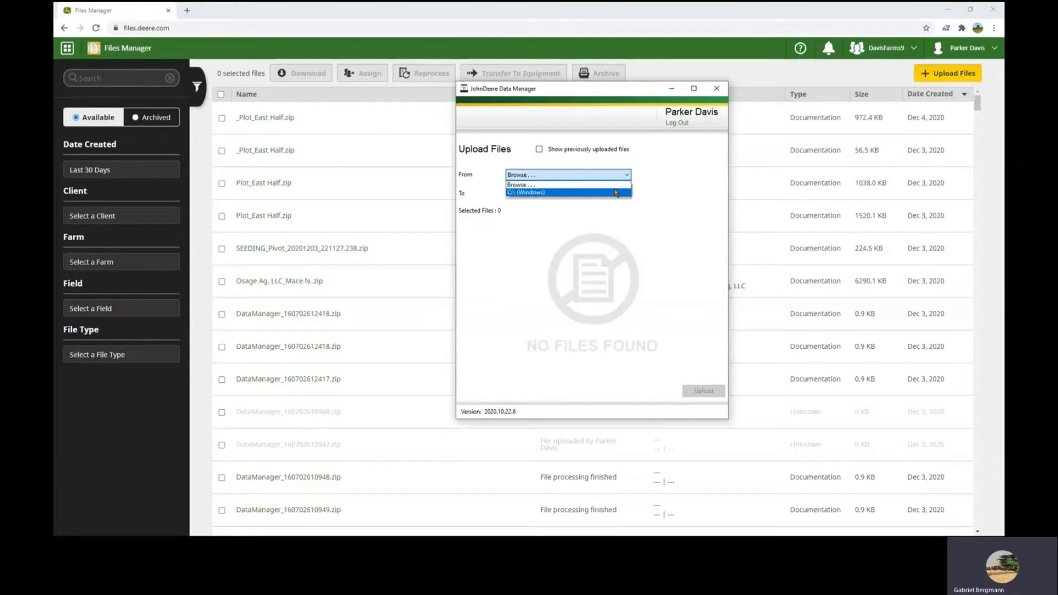
click(616, 192)
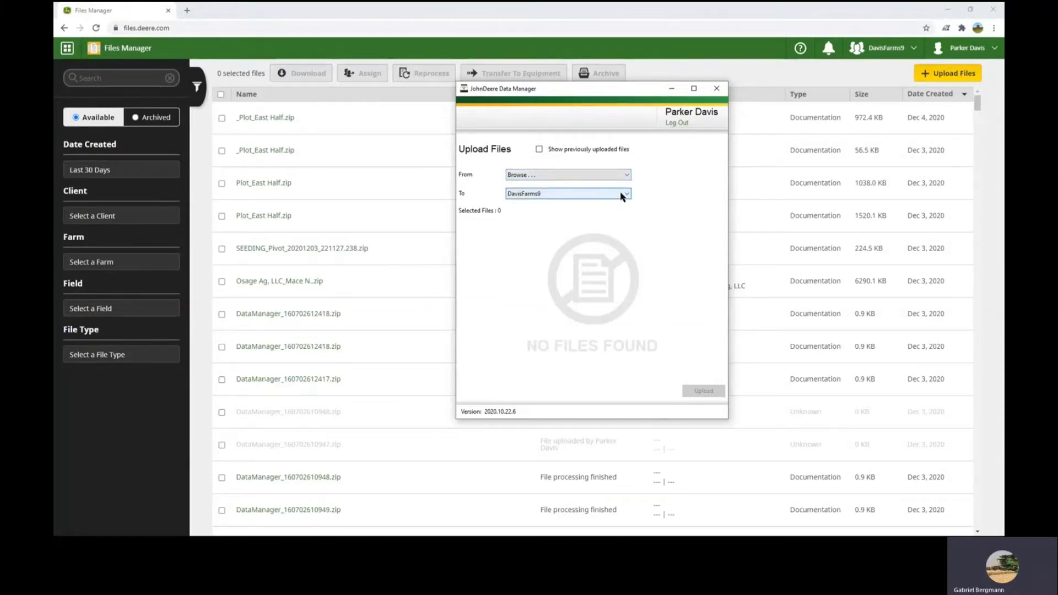
click(622, 196)
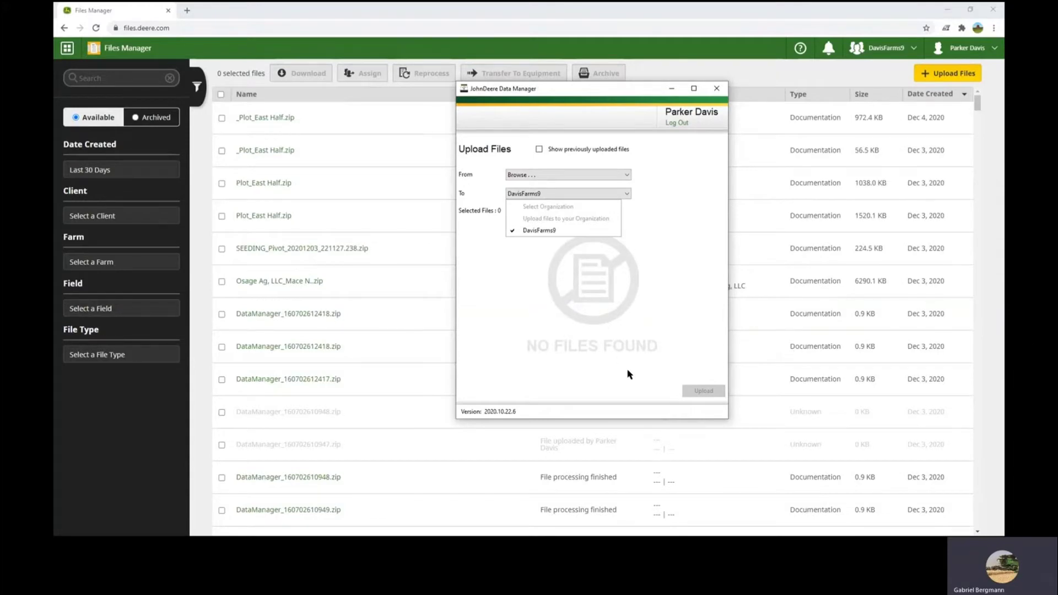
click(591, 245)
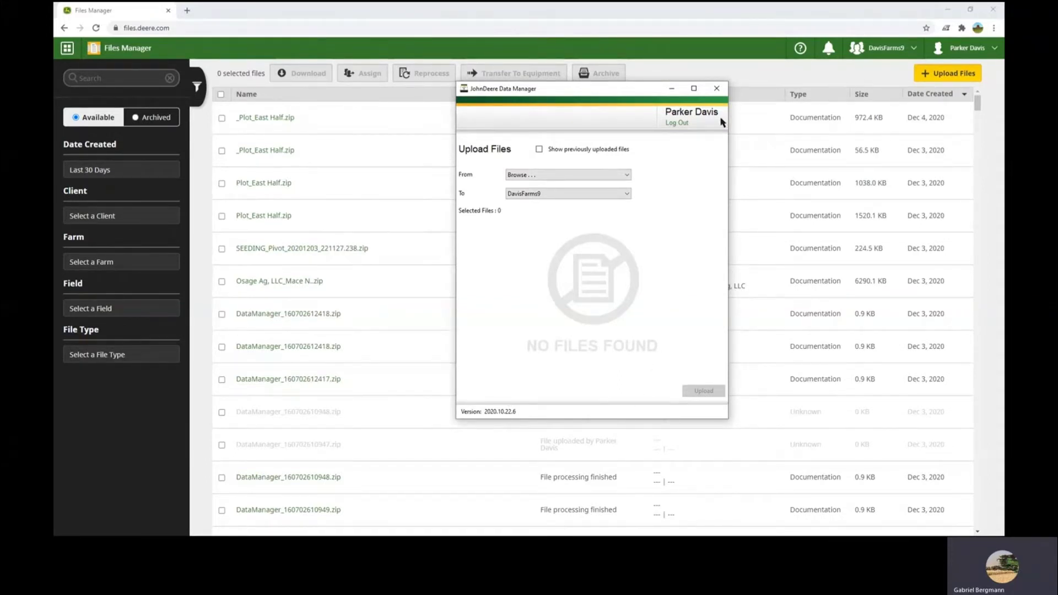
click(717, 89)
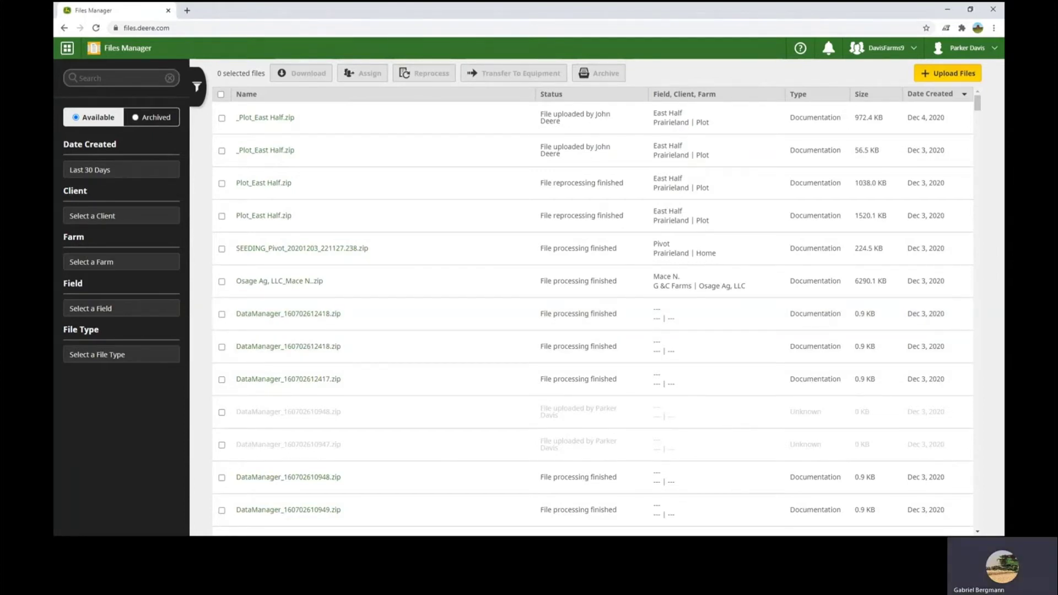
Step: Switch to the compatible displays PDF in Acrobat Reader, read through its compatibility chart to the footnotes, and minimize it
key(alt+Tab)
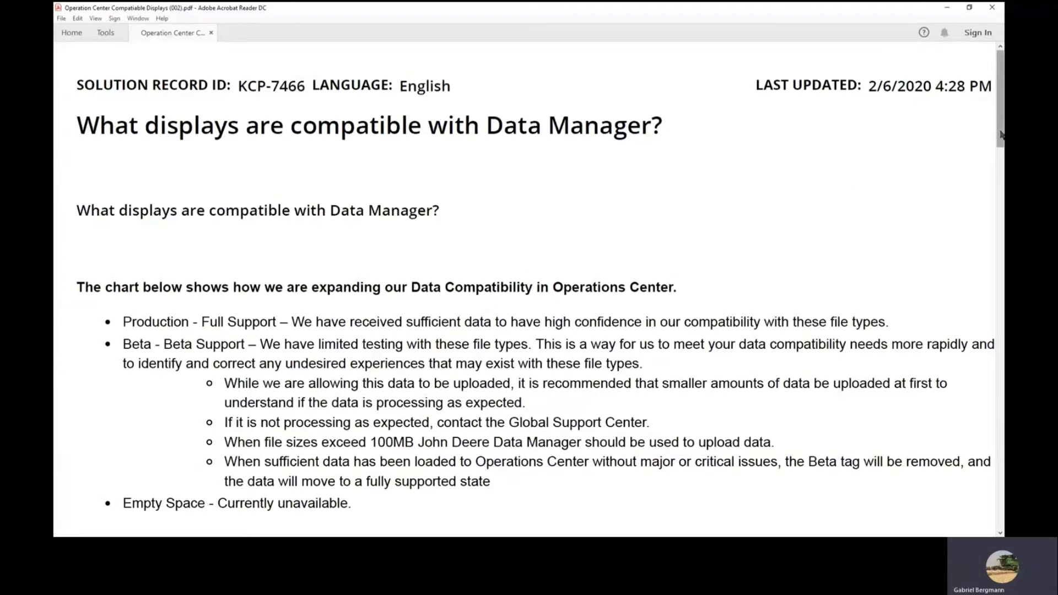
drag(1001, 134, 1001, 284)
scroll(529, 284, down, 10)
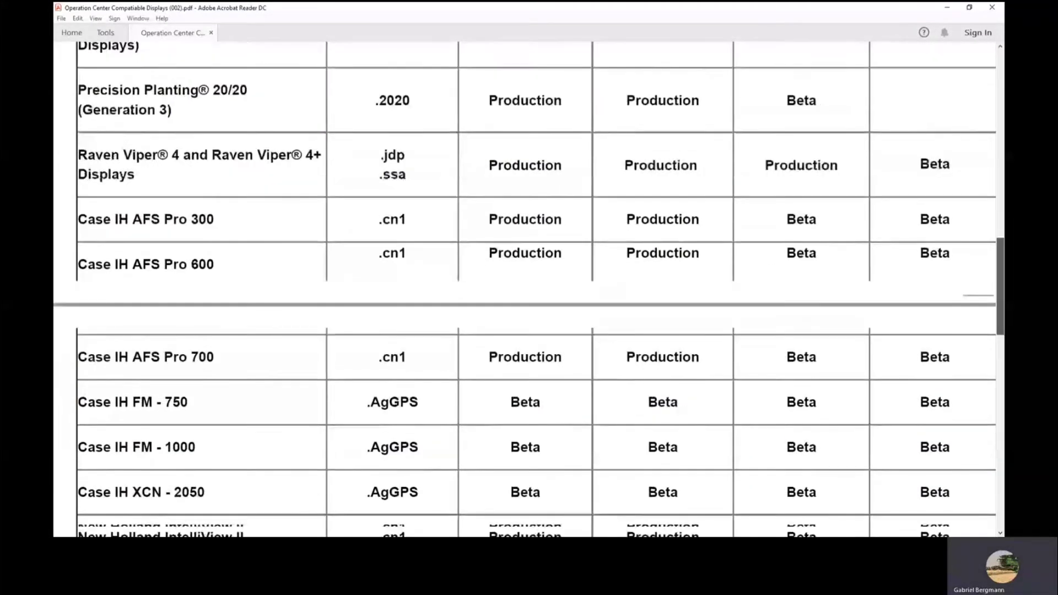
scroll(529, 284, down, 7)
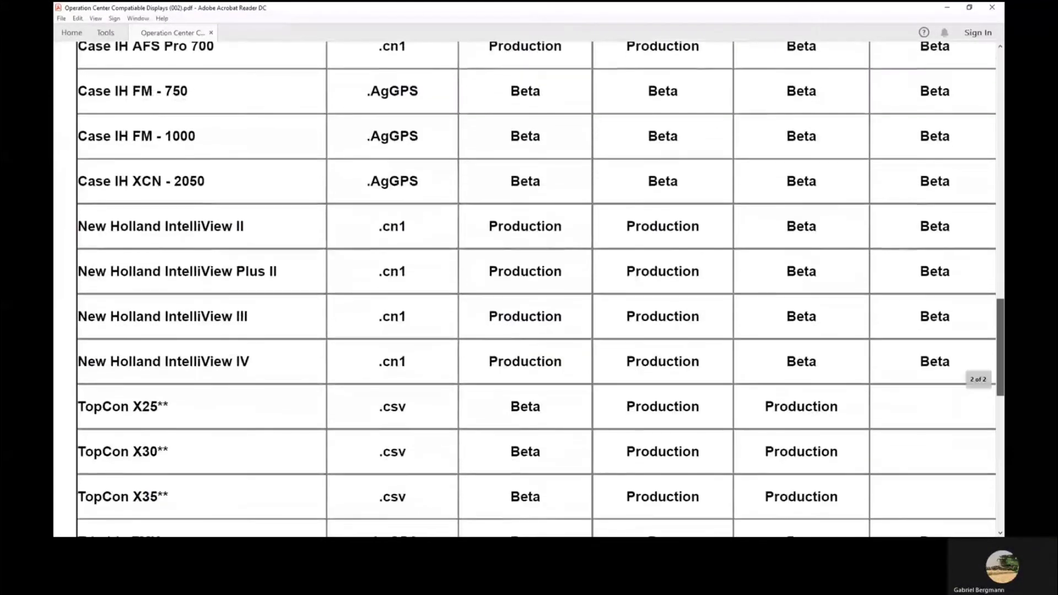
scroll(529, 283, down, 4)
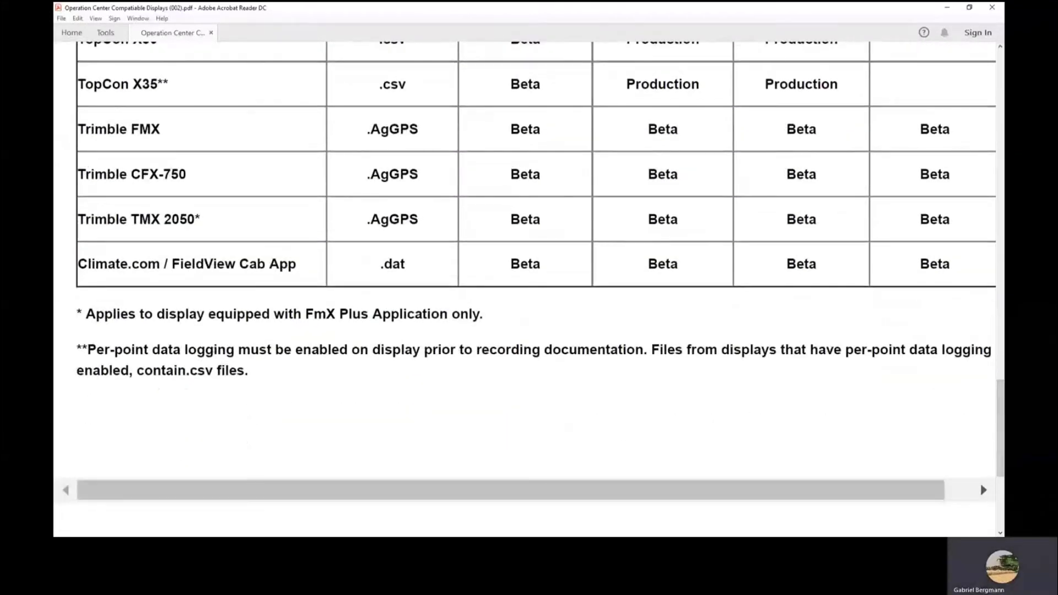
click(947, 7)
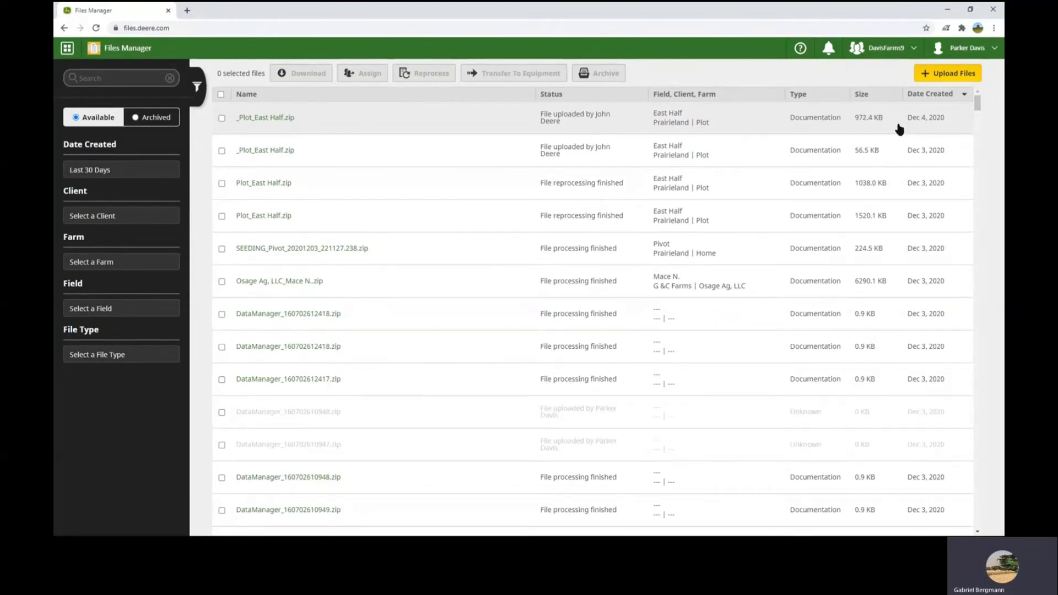
Step: Review the general details, content and history of the Dec 4, 2020 _Plot_East Half.zip file, and close its details
click(253, 118)
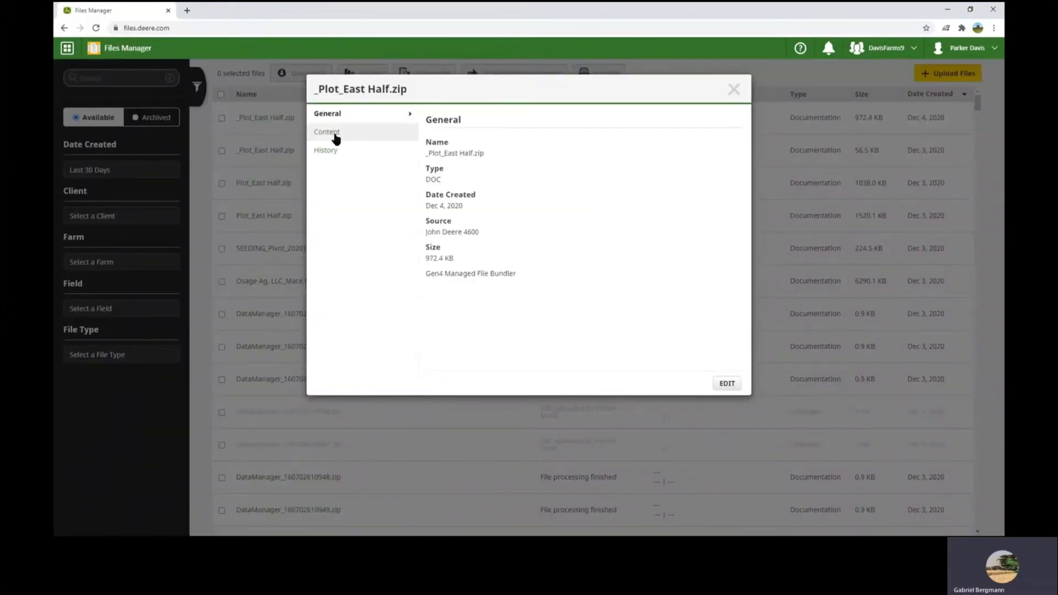
click(372, 138)
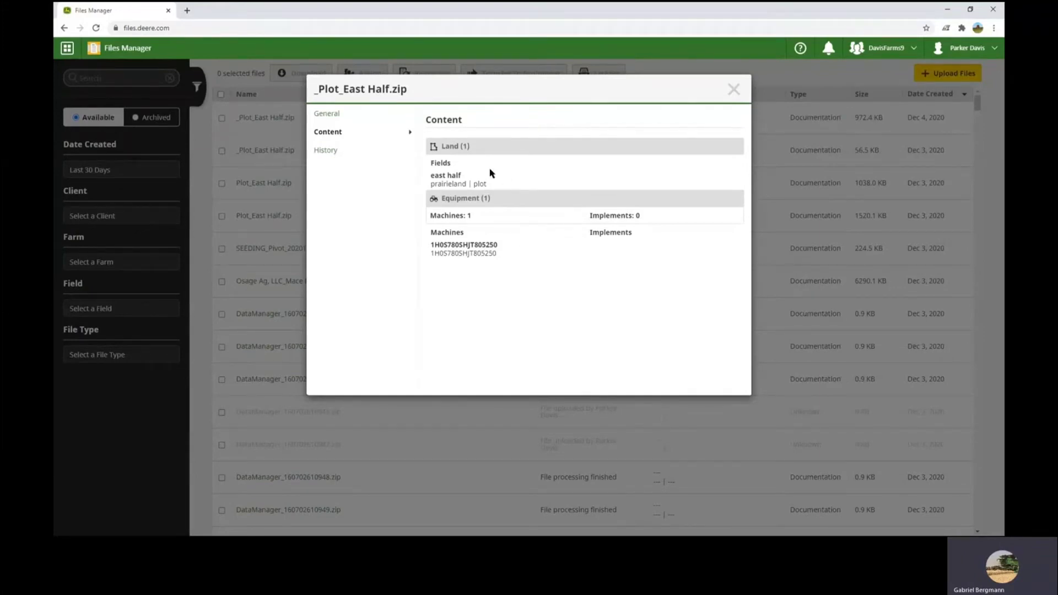
click(372, 156)
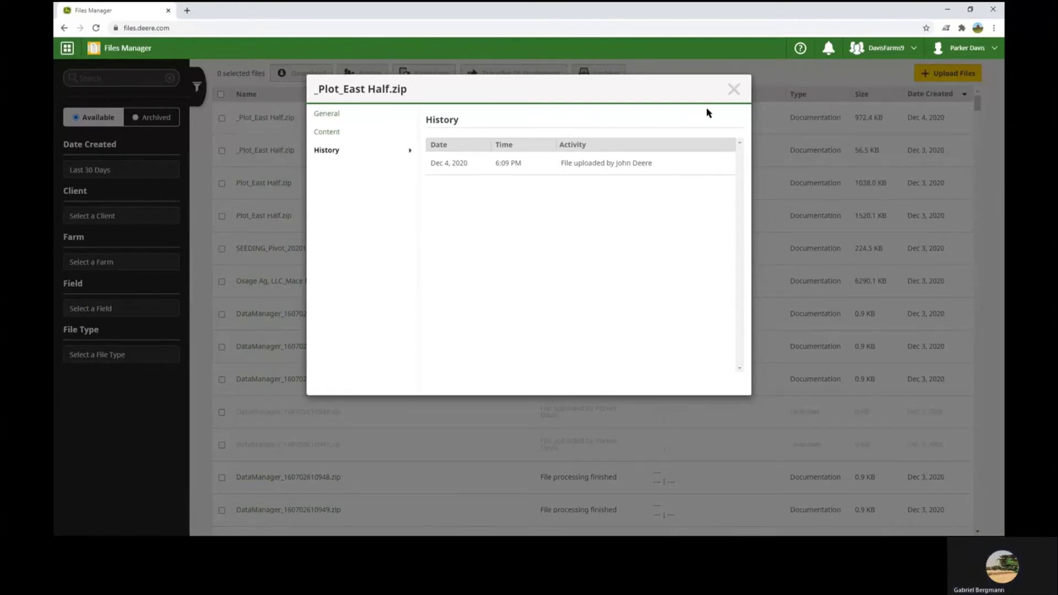
click(733, 94)
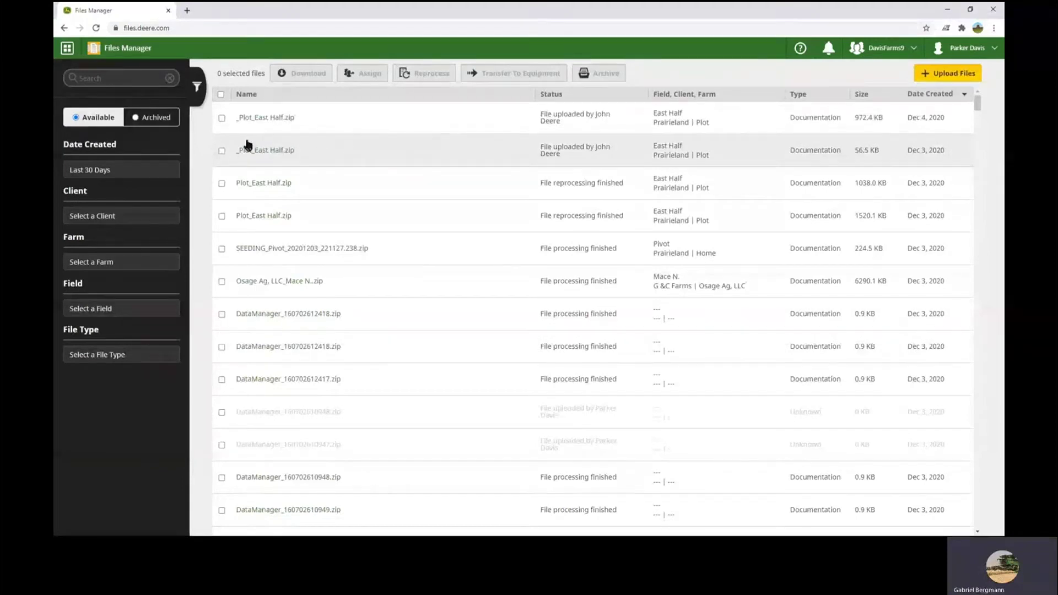
Step: Select the Dec 4, 2020 _Plot_East Half.zip file, mark requestedFiles.zip in the archived list, and return to the available files
click(222, 119)
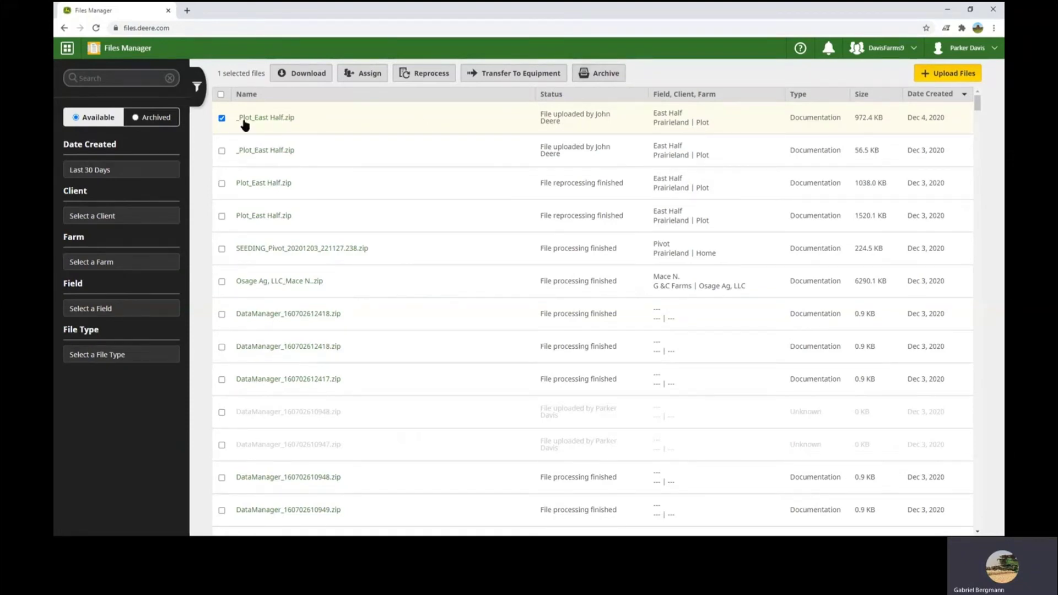
click(158, 117)
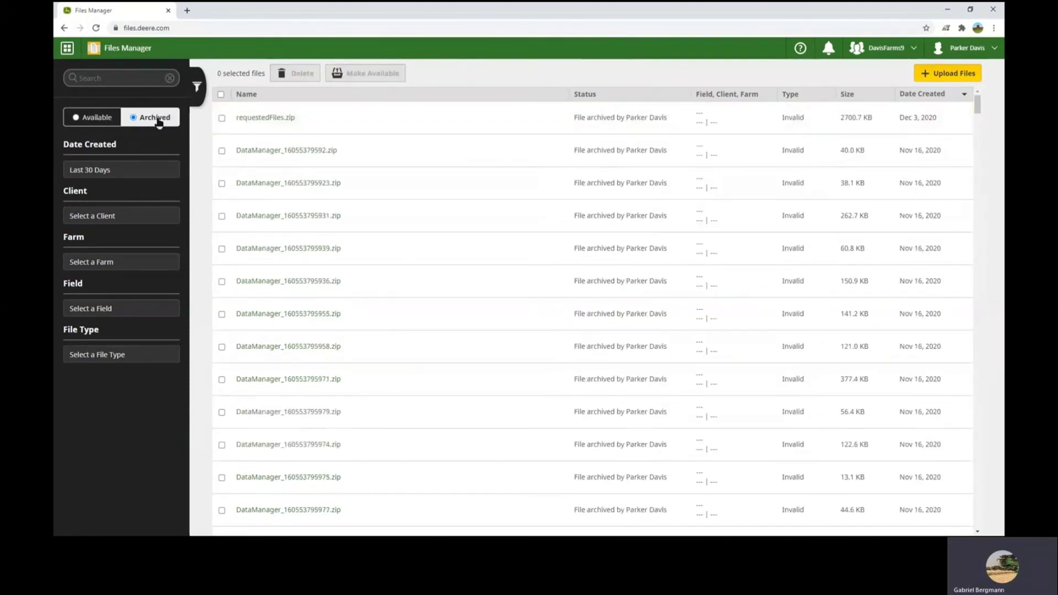
click(221, 118)
click(99, 119)
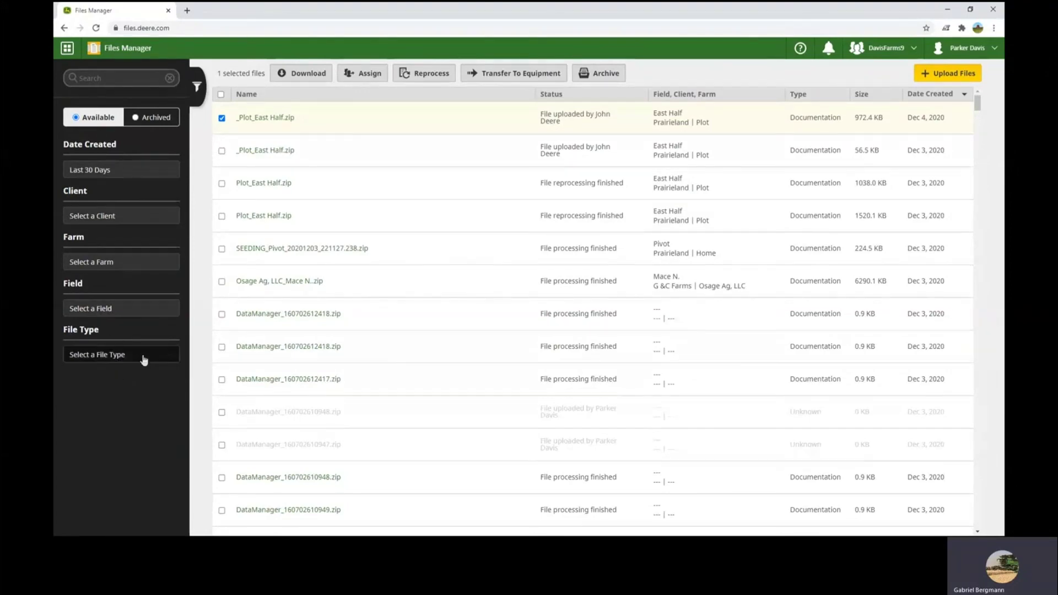
Step: Filter the available files by the Setup file type to view them, and remove that filter again
click(102, 353)
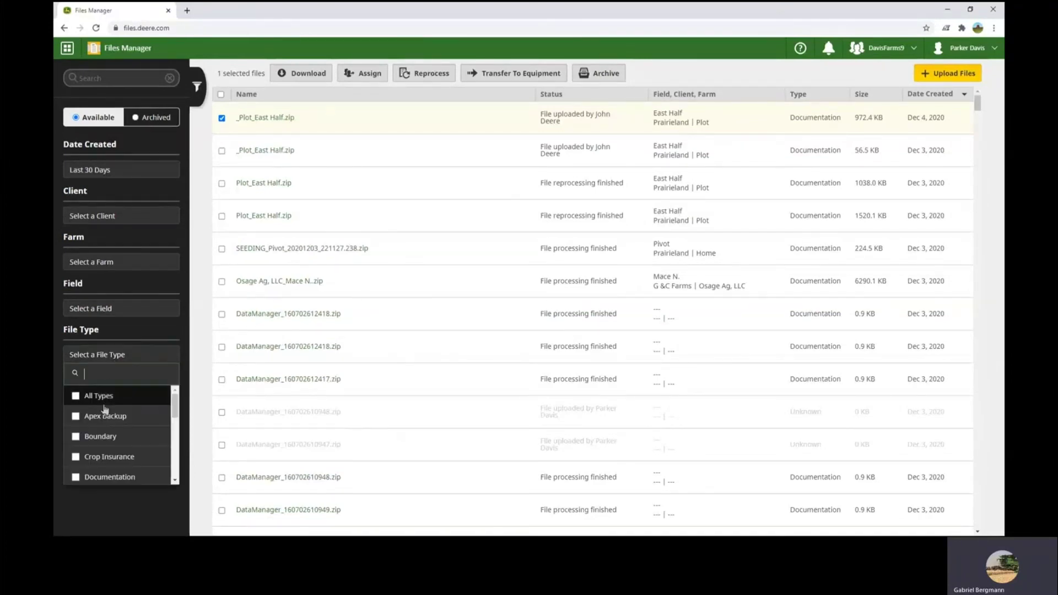
scroll(103, 441, down, 1)
scroll(103, 441, down, 4)
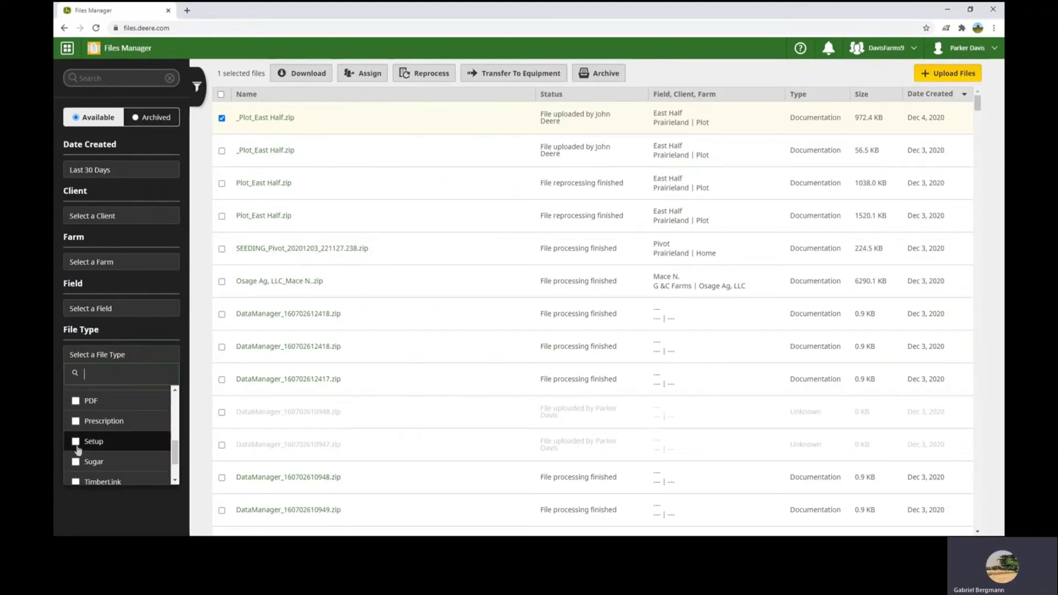
click(76, 442)
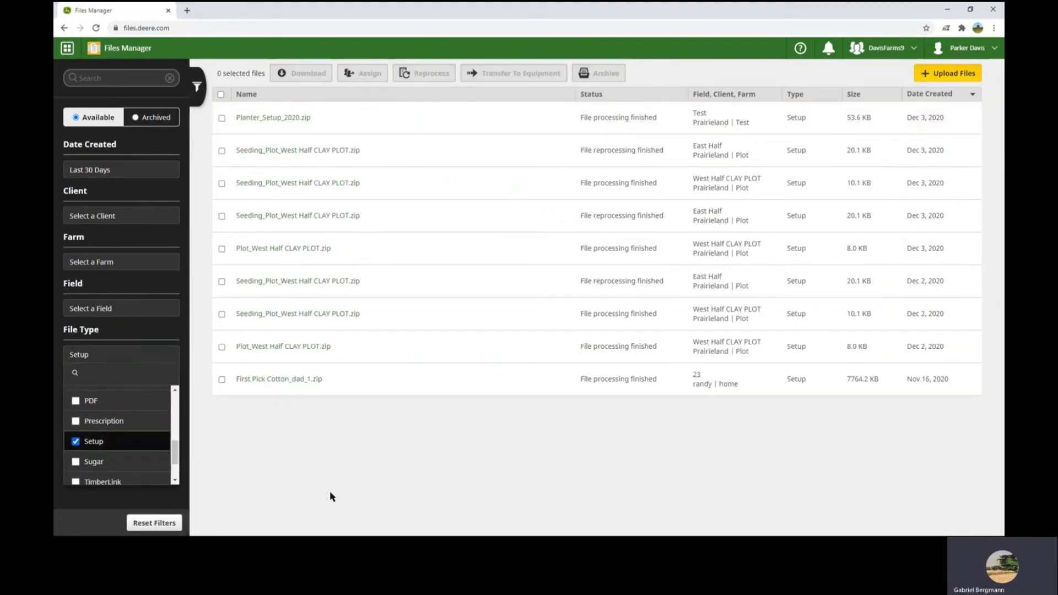
click(547, 492)
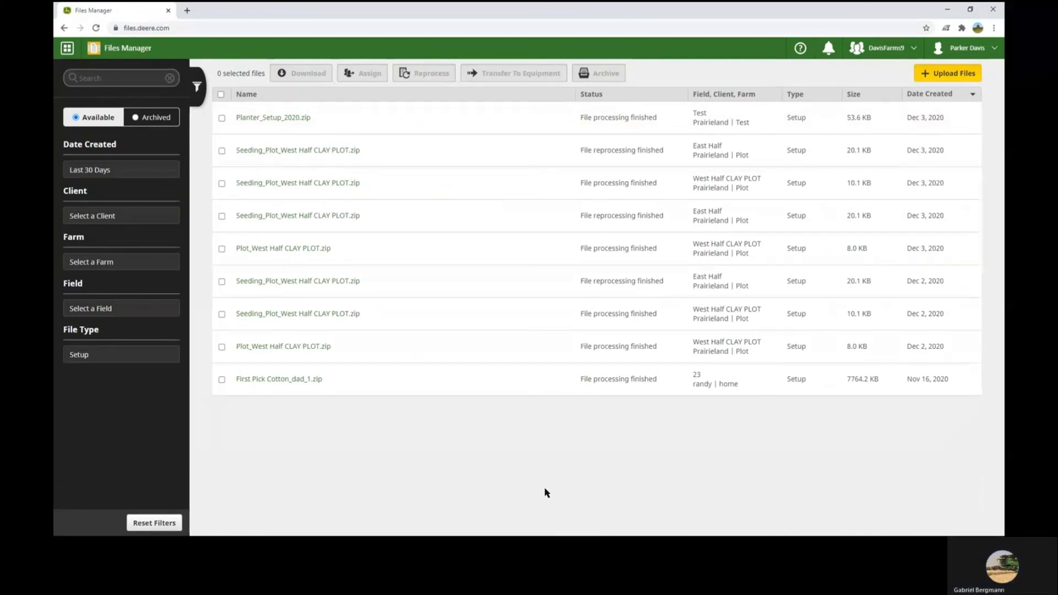
click(143, 356)
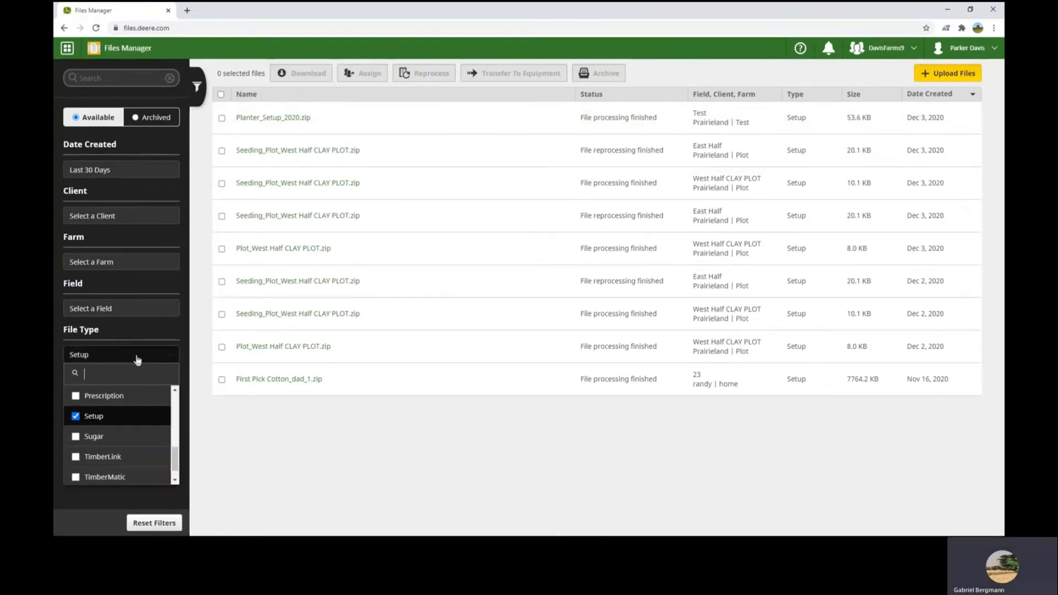
click(76, 417)
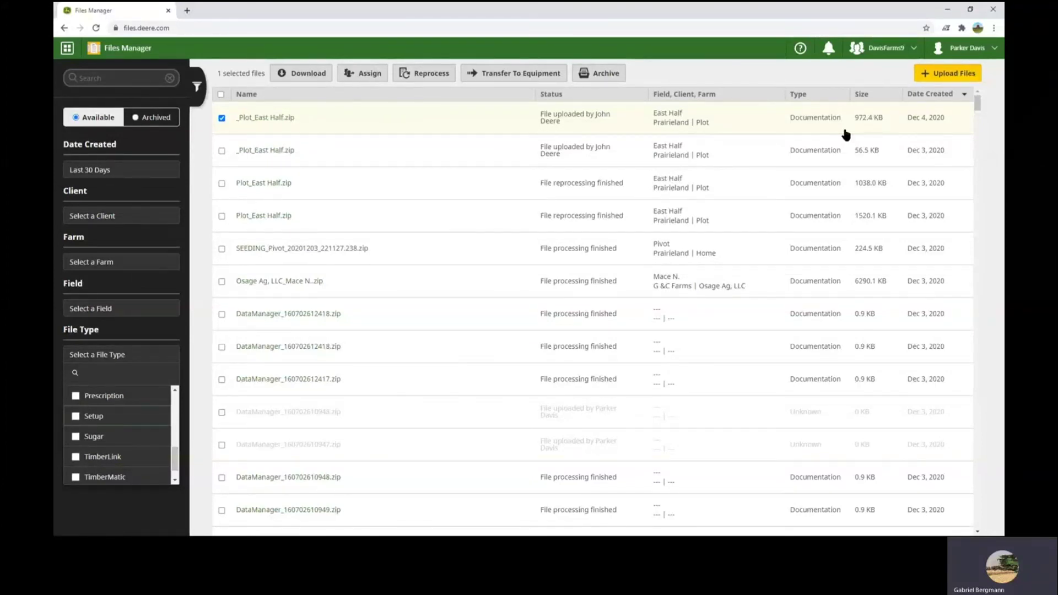
Step: In the current organization's preferences, save the file naming preset as Task Name, Farm Name, Field Name and close the preferences
click(912, 49)
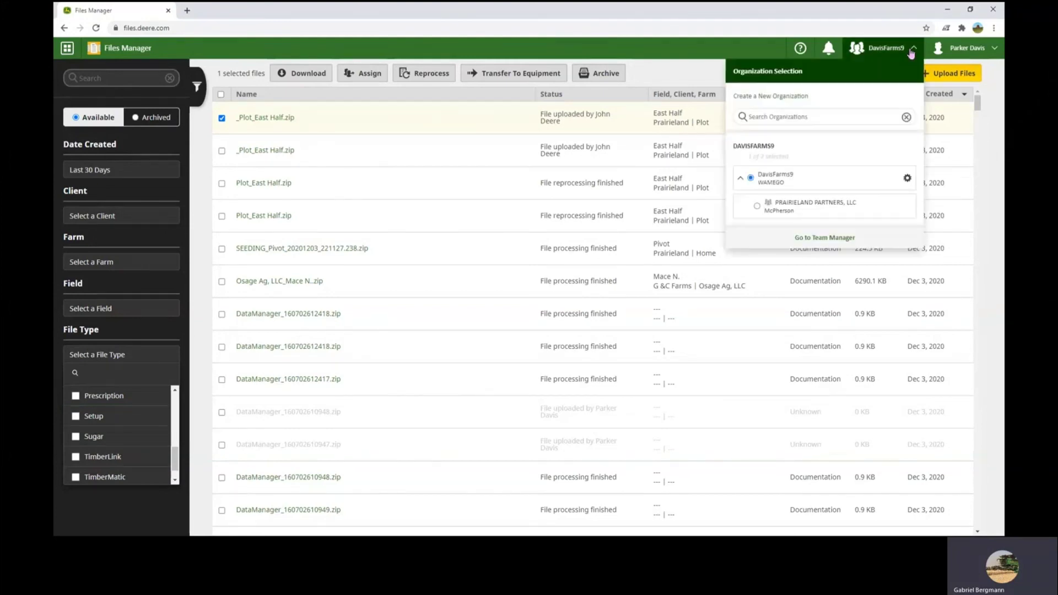
click(907, 179)
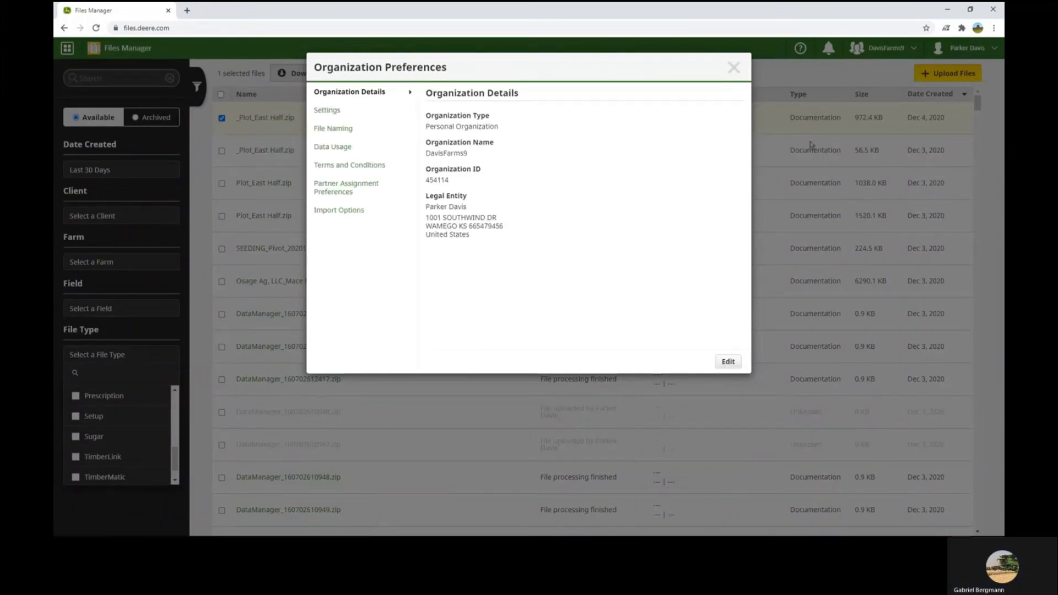
click(339, 134)
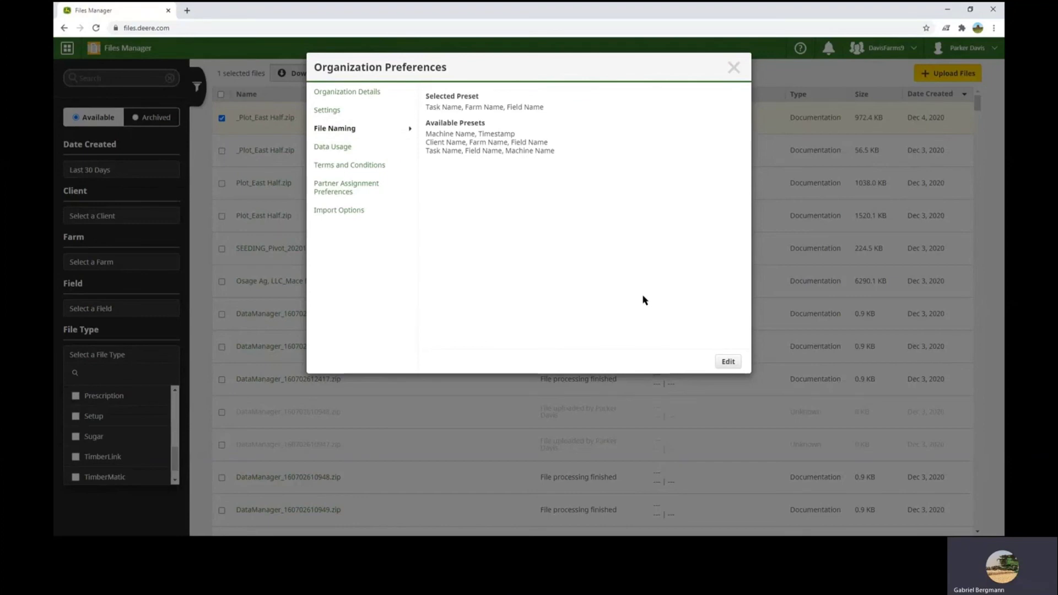
click(724, 363)
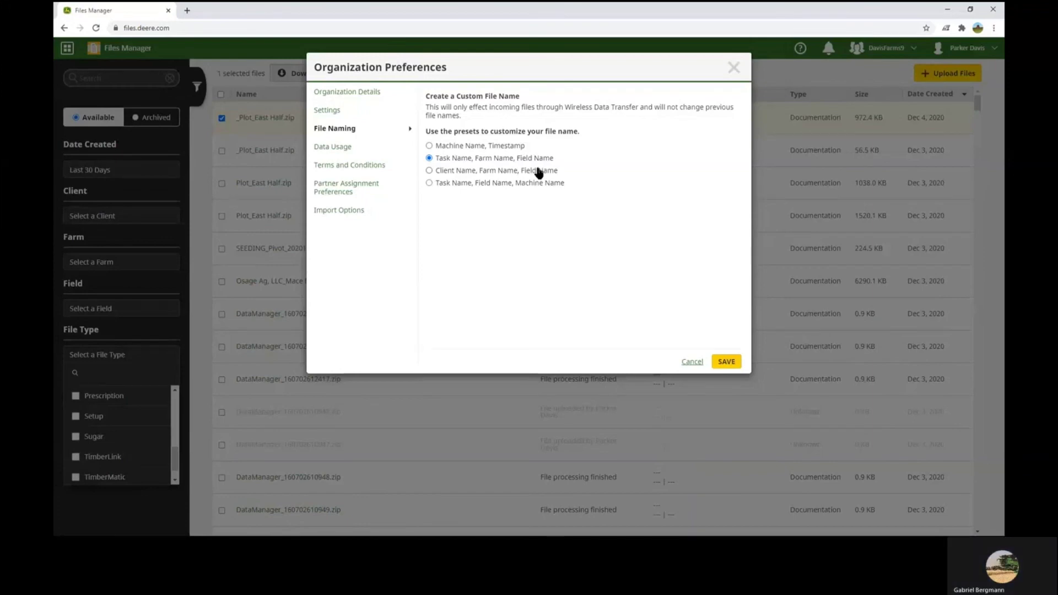
click(725, 362)
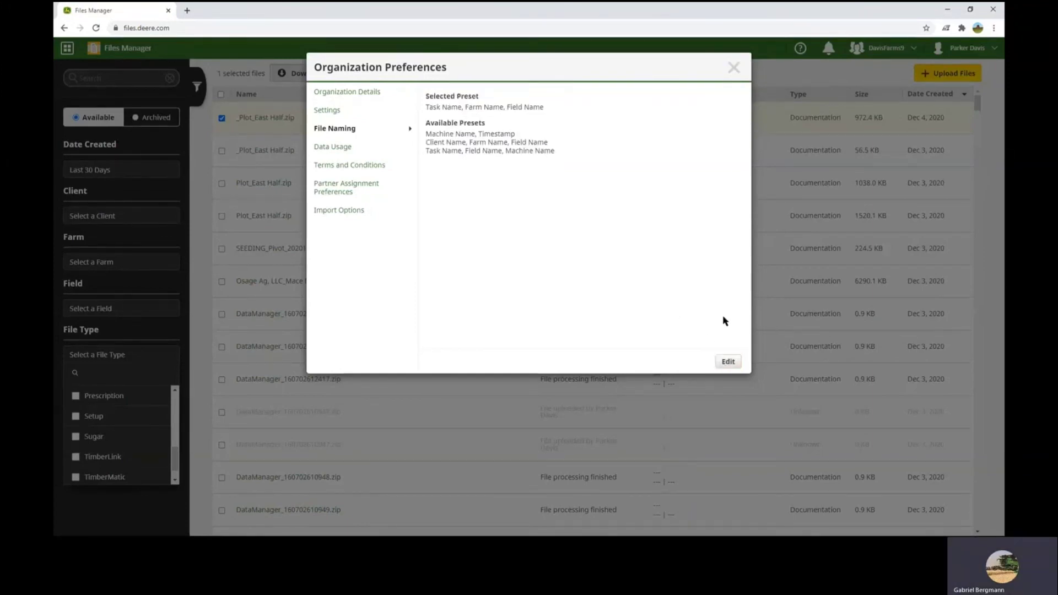
click(734, 67)
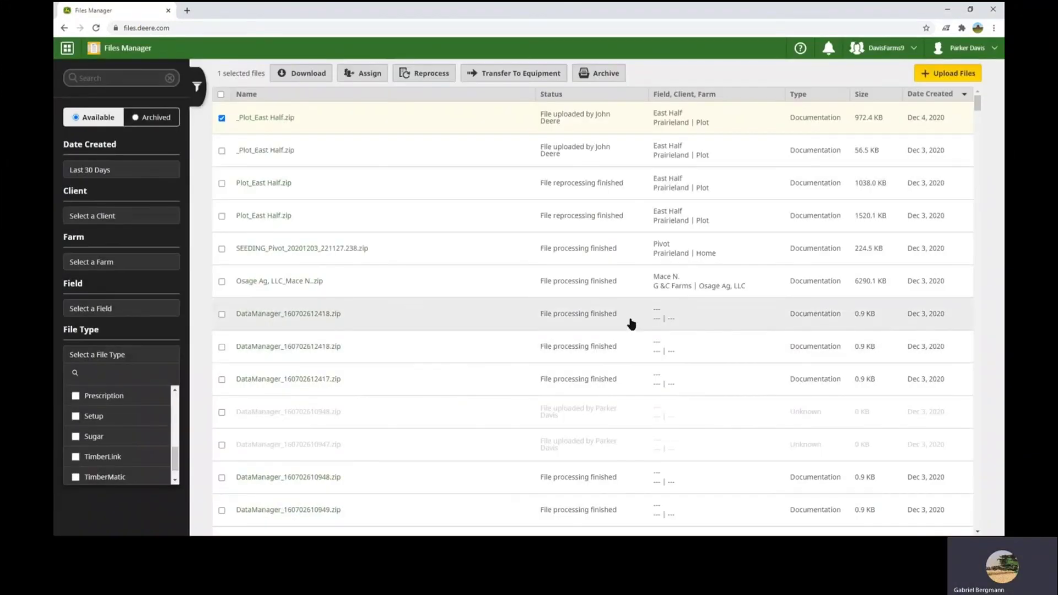